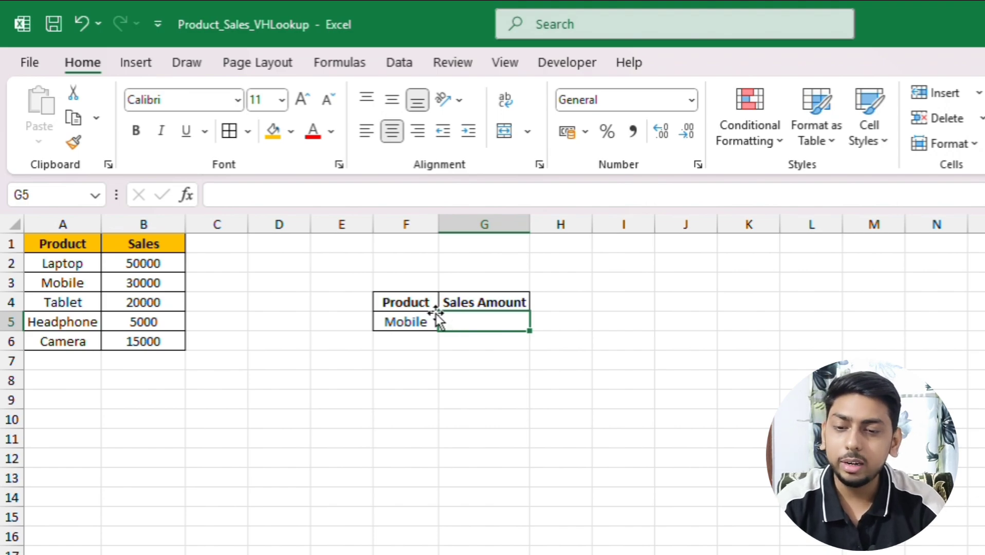
click(55, 244)
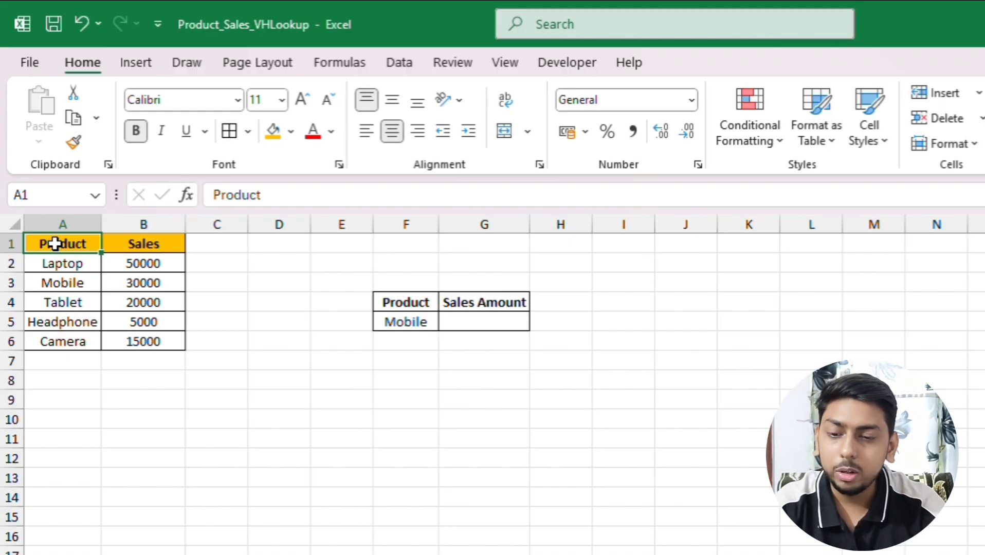
drag(55, 244, 65, 338)
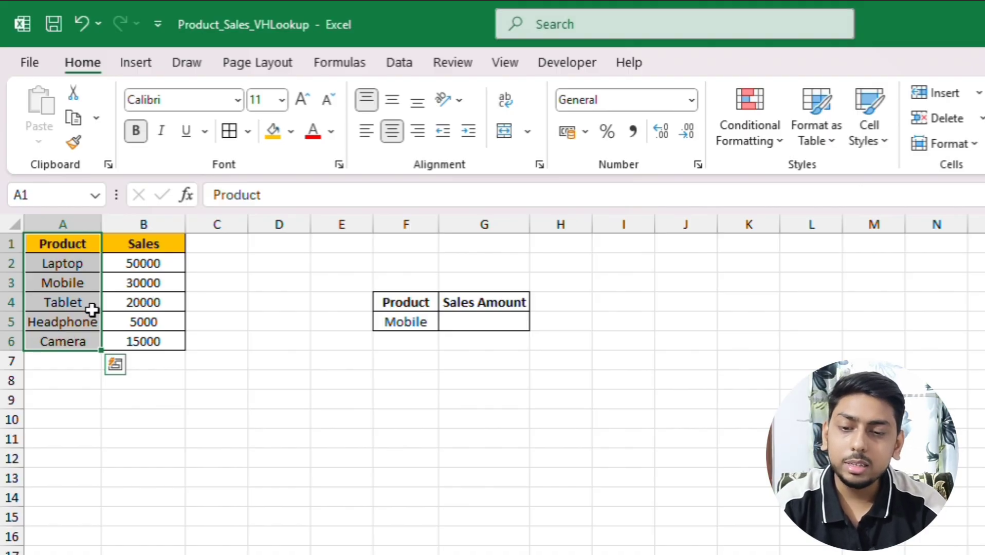
click(154, 240)
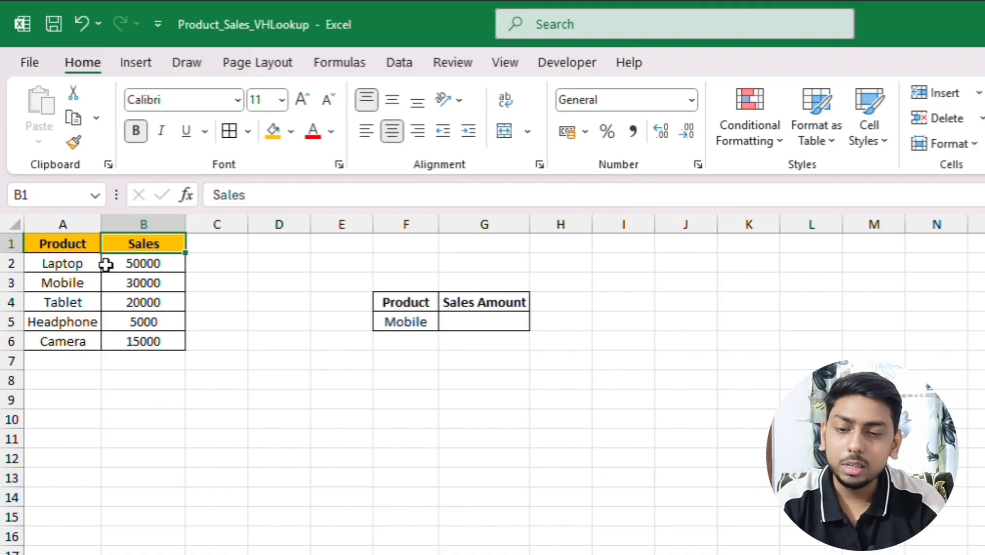
drag(80, 276, 72, 270)
key(Right)
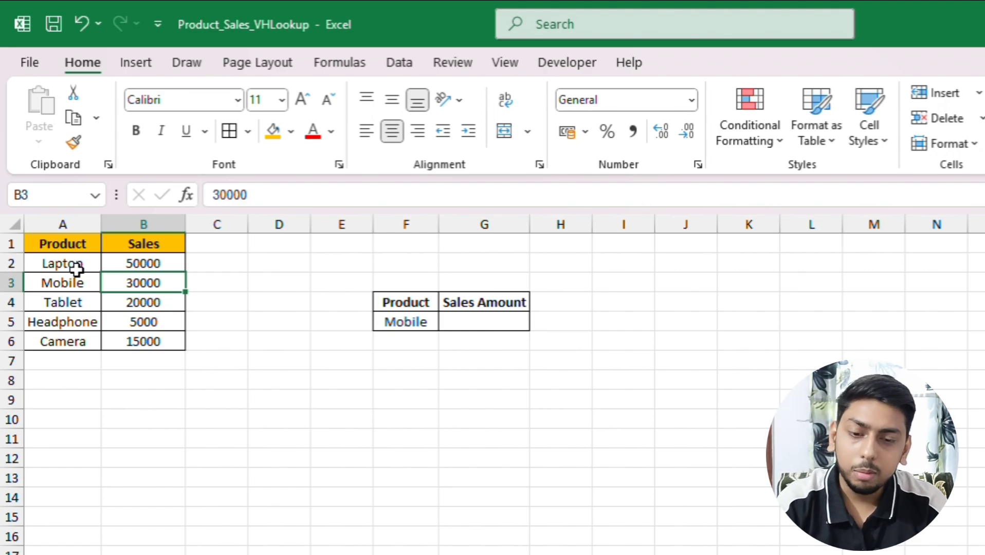
Begin a VLOOKUP formula in Sales Amount cell G5 with F5 as the lookup value and A1:B6 as the table array
click(463, 323)
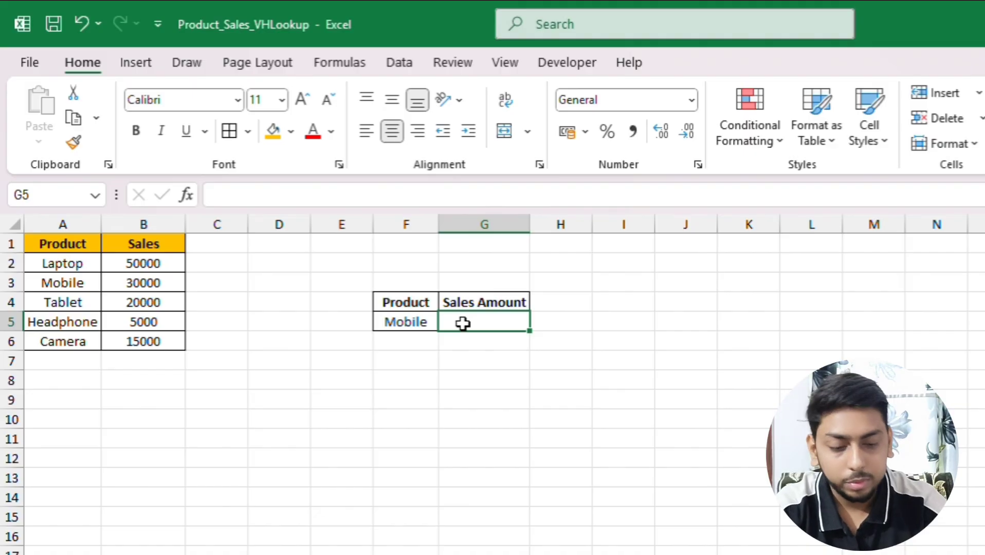
text(=)
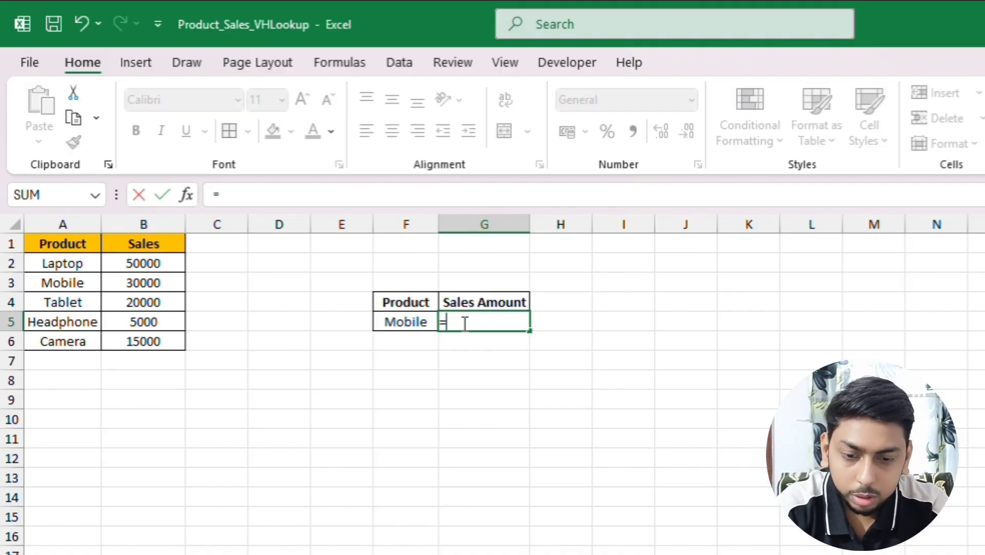
text(vl)
key(Tab)
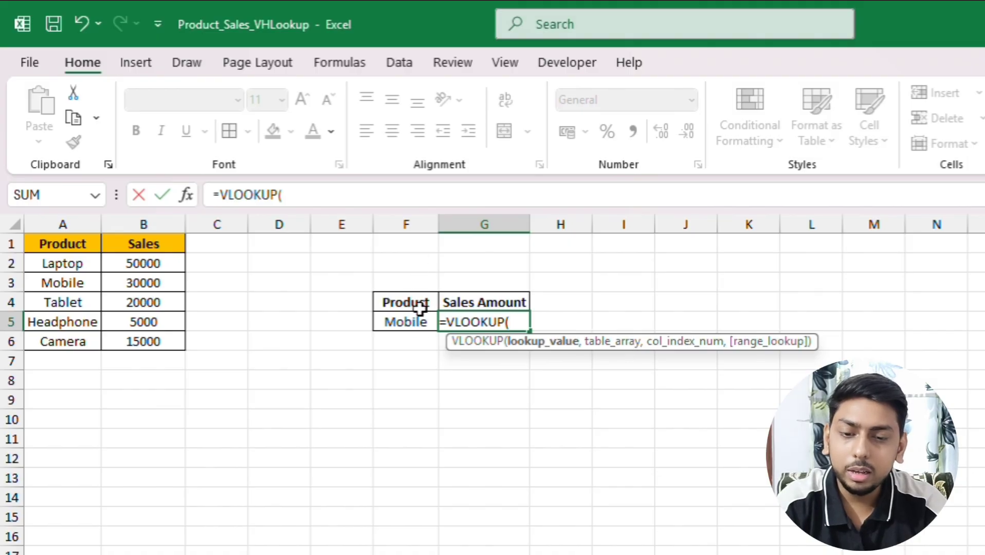
click(418, 323)
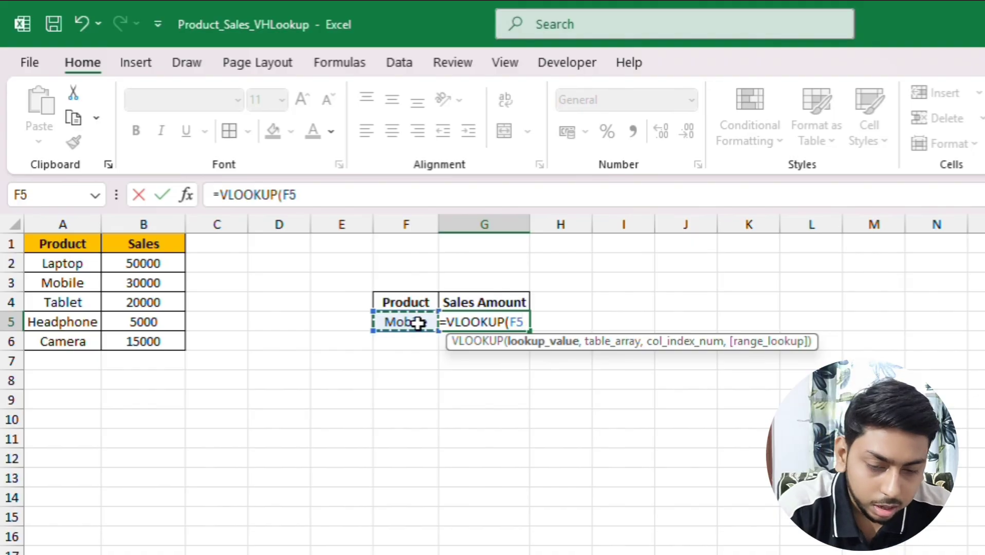
text(,)
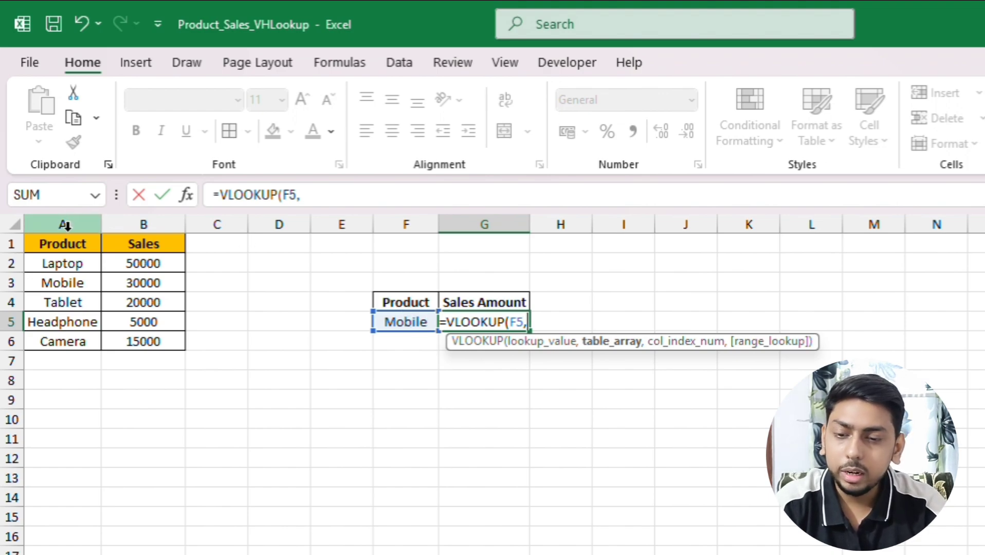
click(67, 245)
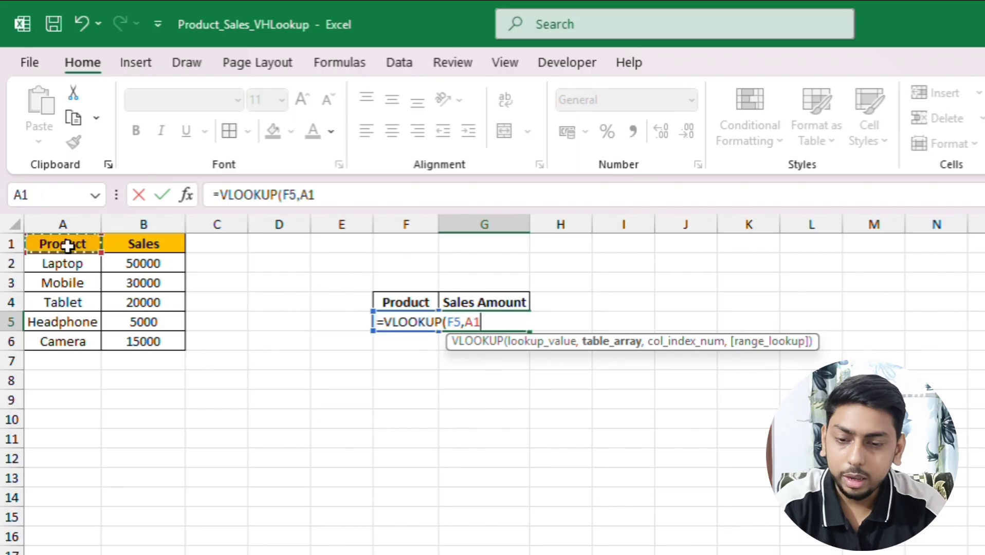
drag(68, 246, 161, 341)
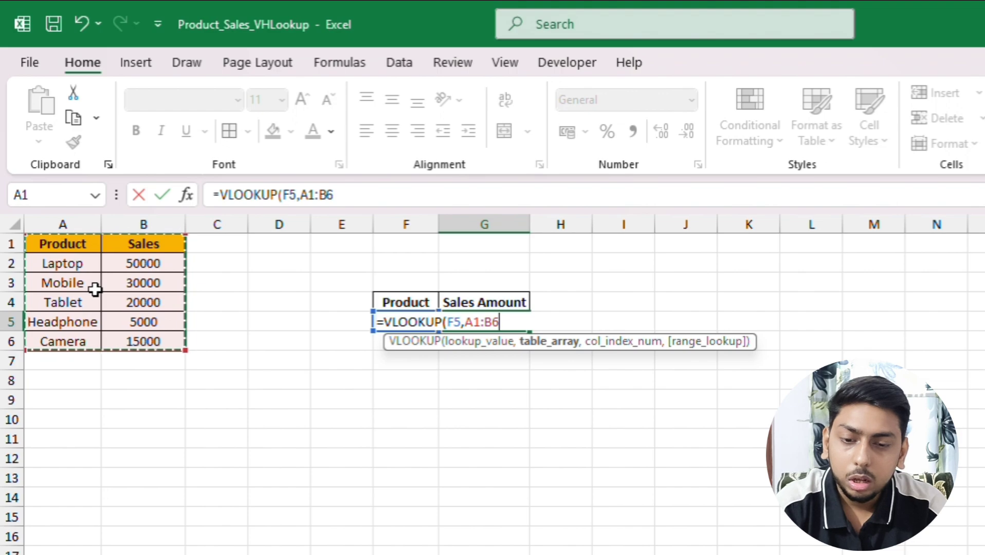
Complete the VLOOKUP formula in G5 with column index 2 and range lookup 0, and enter it
click(341, 196)
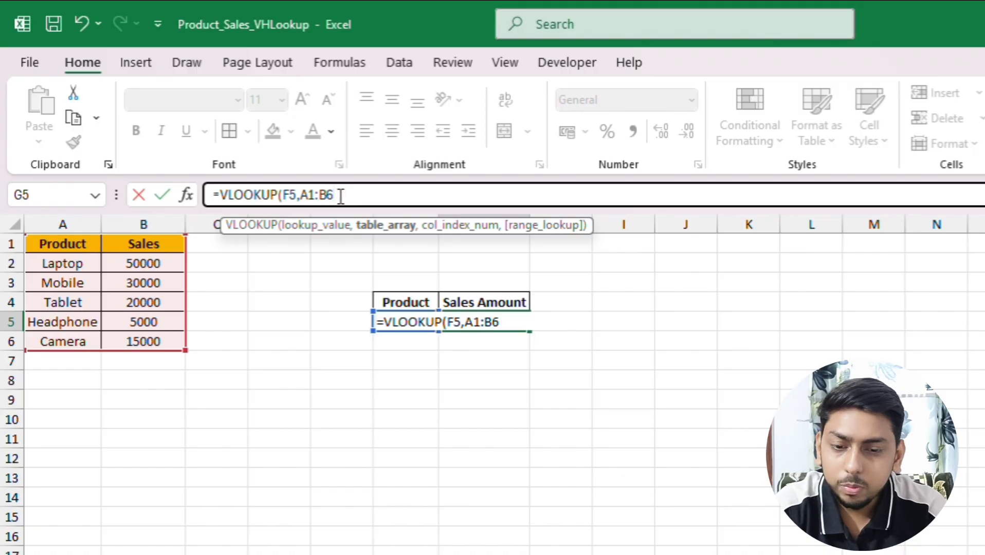
text(,)
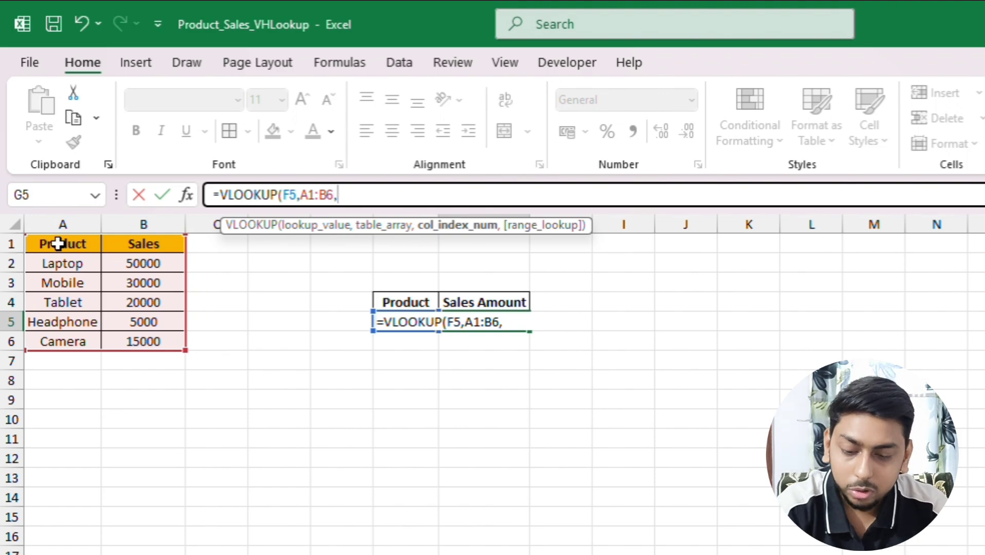
text(2)
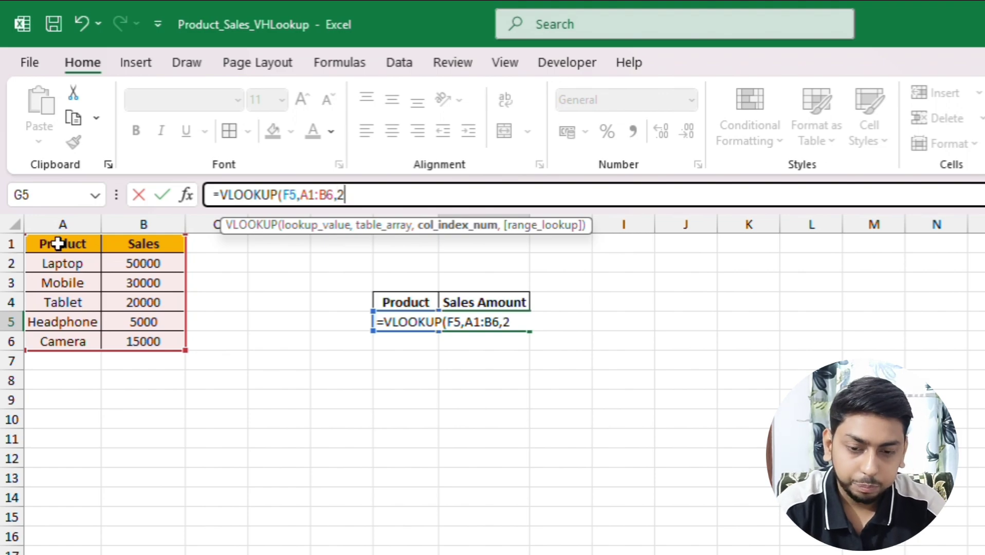
text(,)
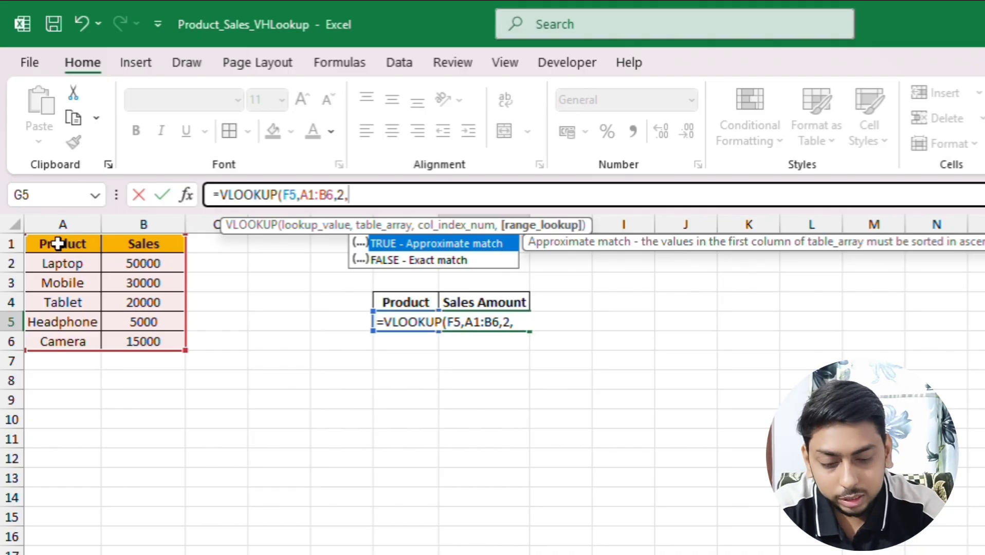
text(0)
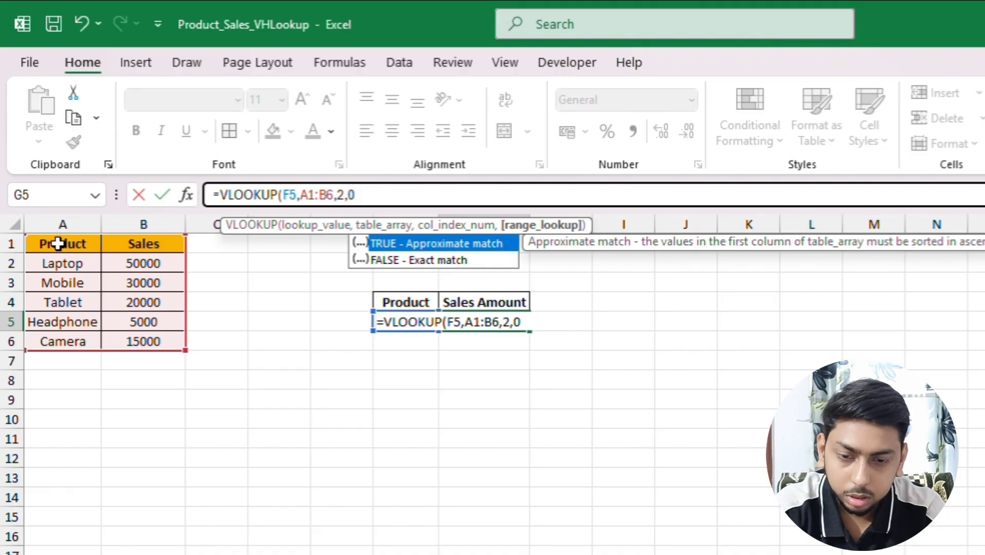
text())
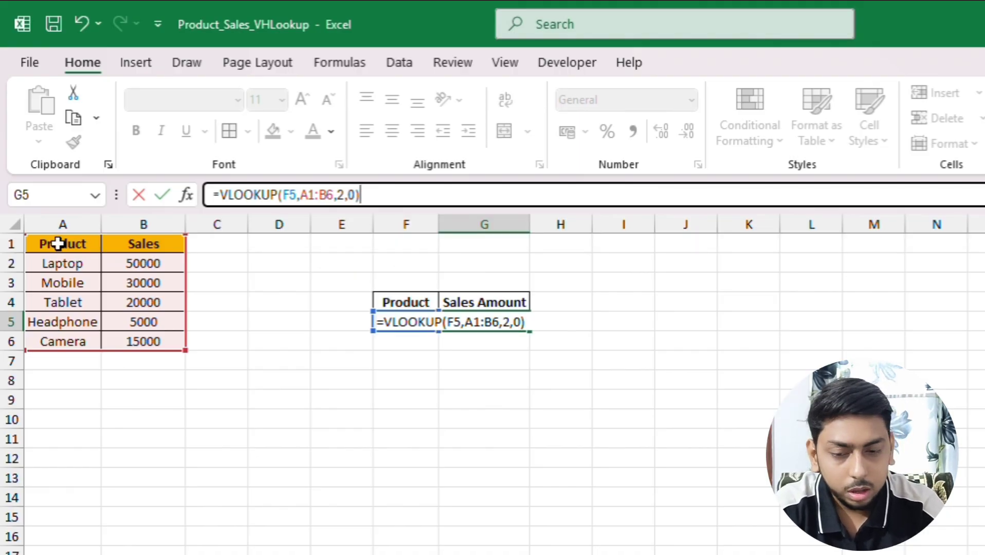
key(Return)
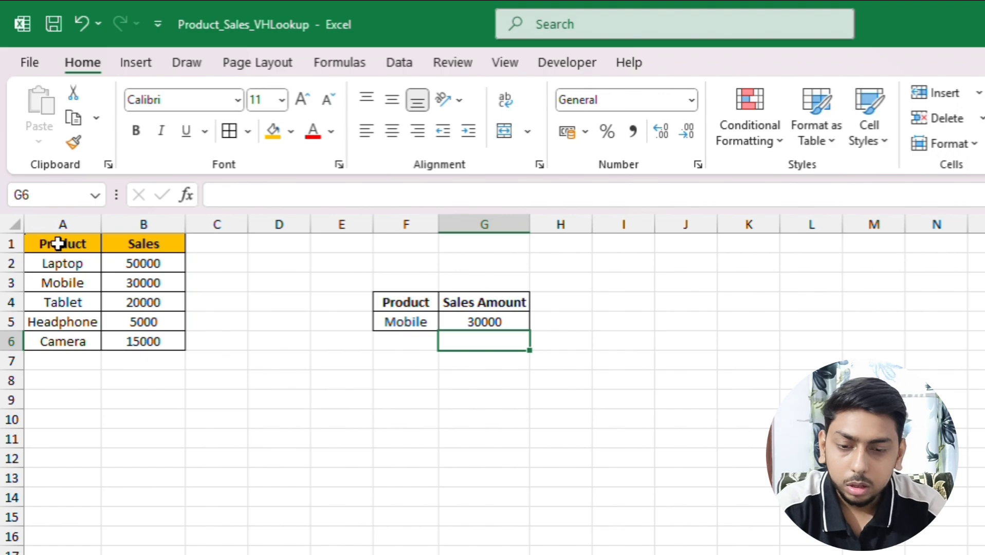
key(Up)
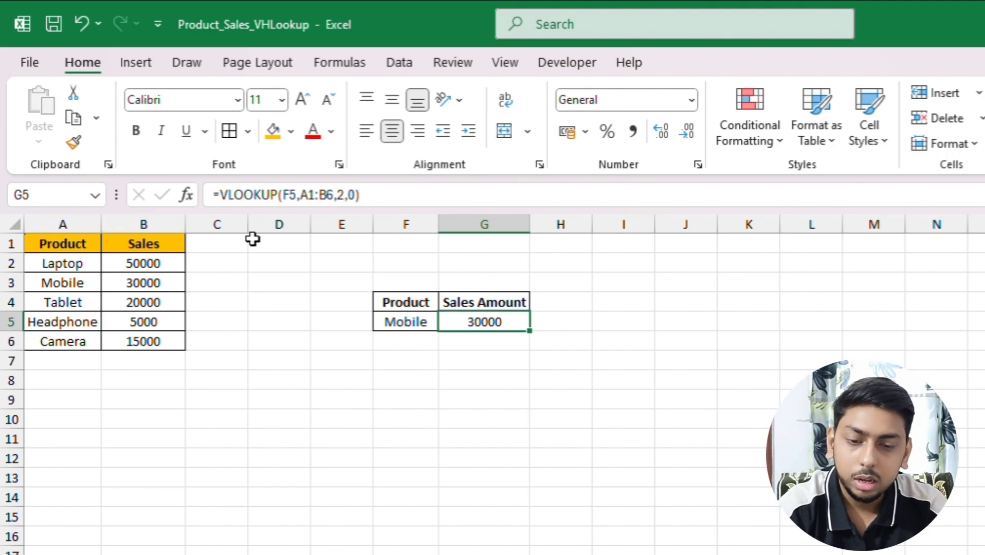
Replace the lookup product in cell F5 with Laptop
click(433, 319)
double_click(434, 319)
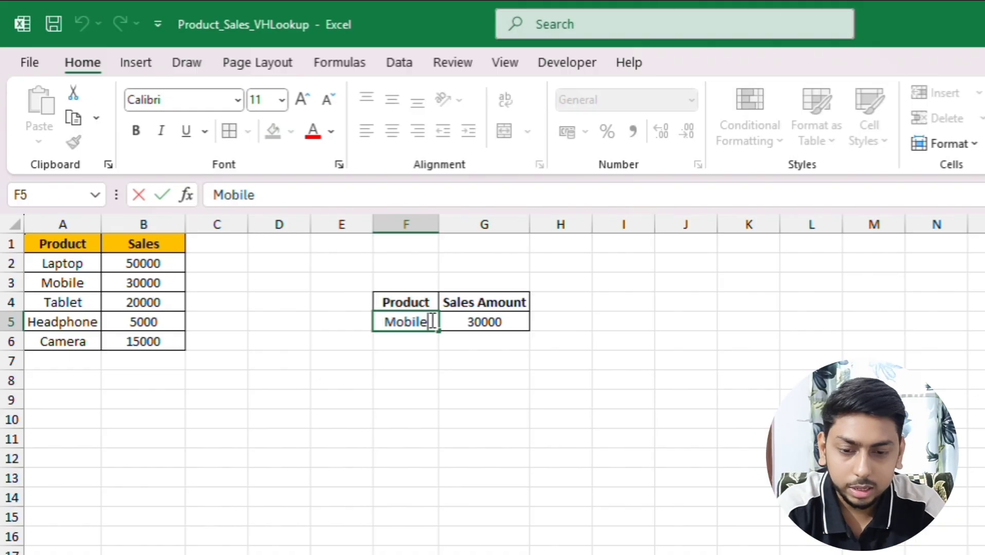
key(BackSpace)
key(BackSpace)
key(BackSpace)
key(BackSpace)
key(BackSpace)
key(BackSpace)
text(Laptop)
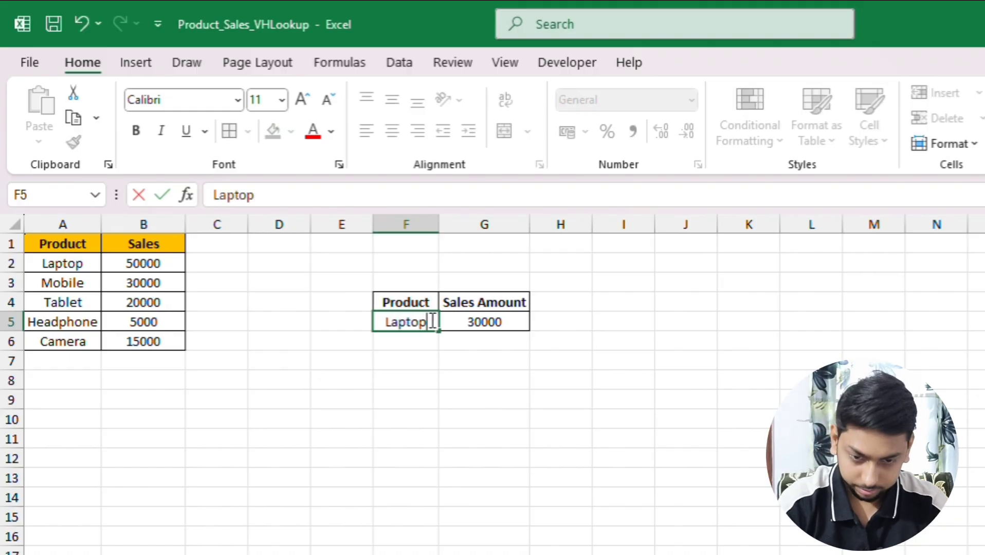
key(Return)
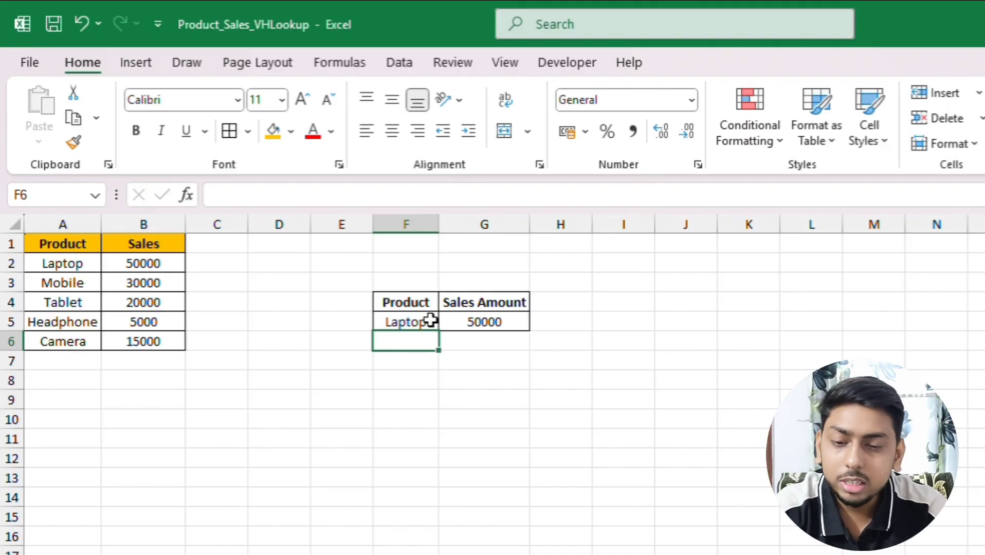
click(430, 319)
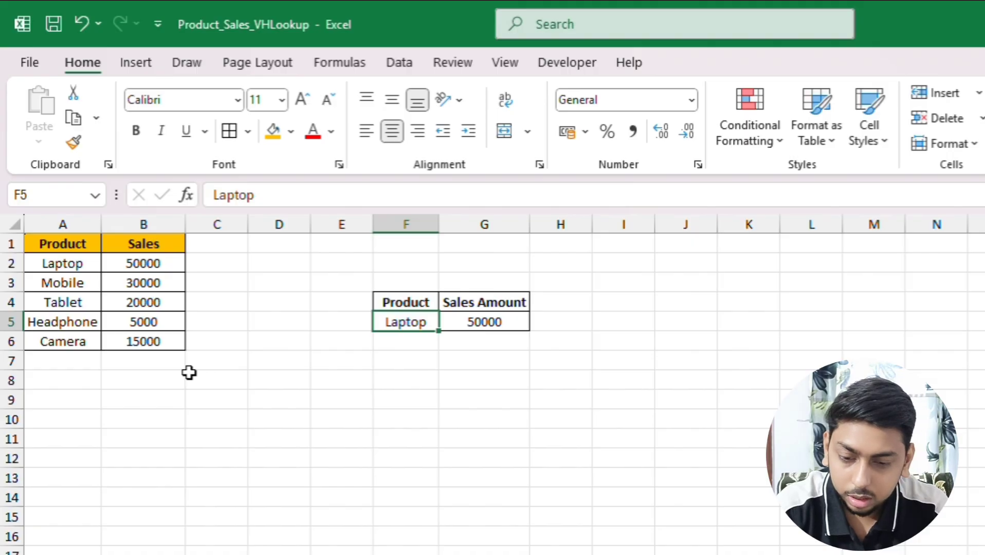
On the sheet with the horizontal sales table, begin an HLOOKUP formula in J6 with lookup value I6 and table array A1:F2
click(169, 554)
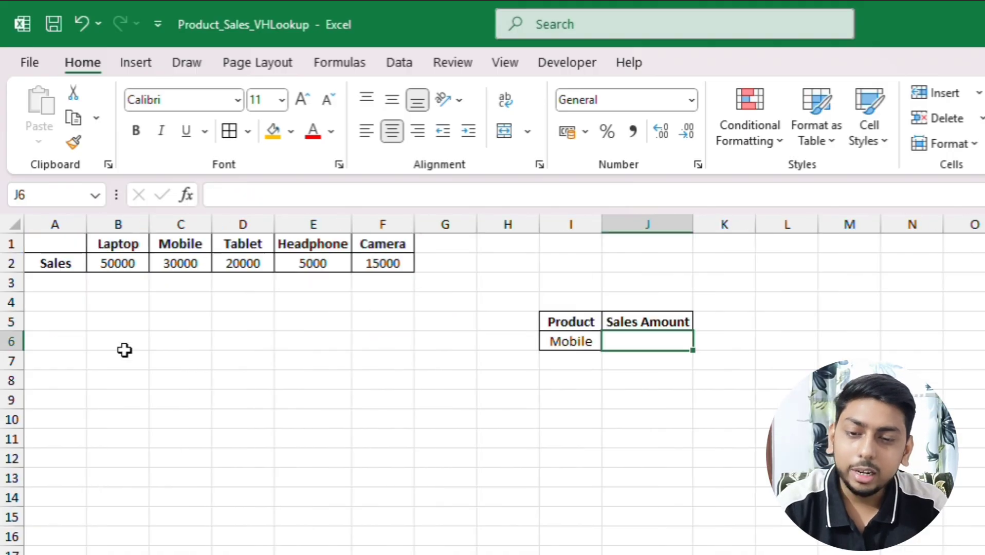
click(52, 263)
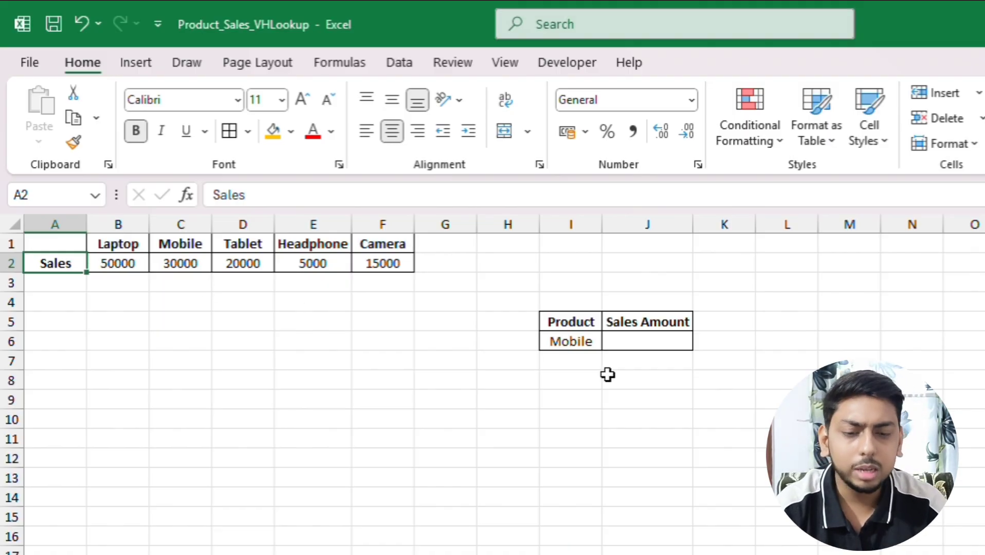
click(657, 348)
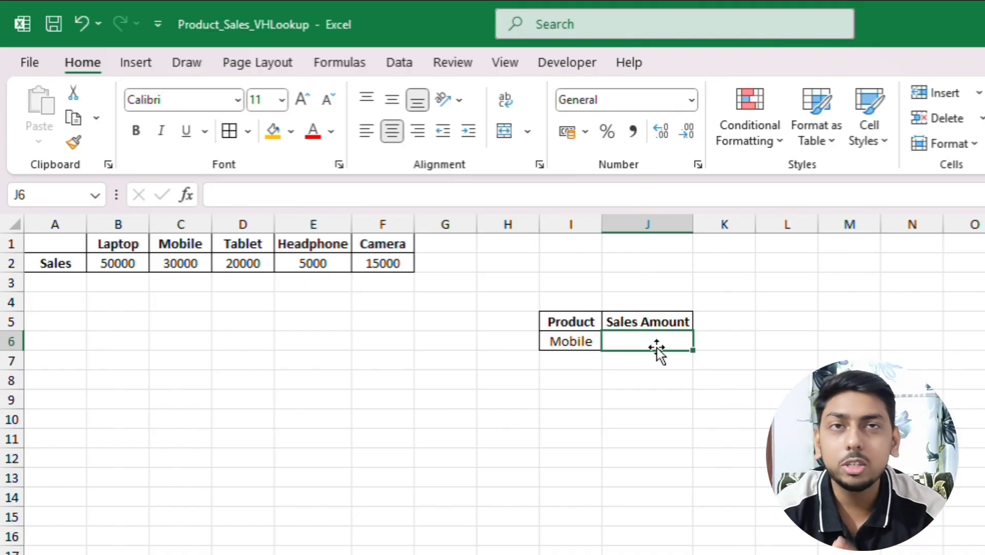
text(=hlo)
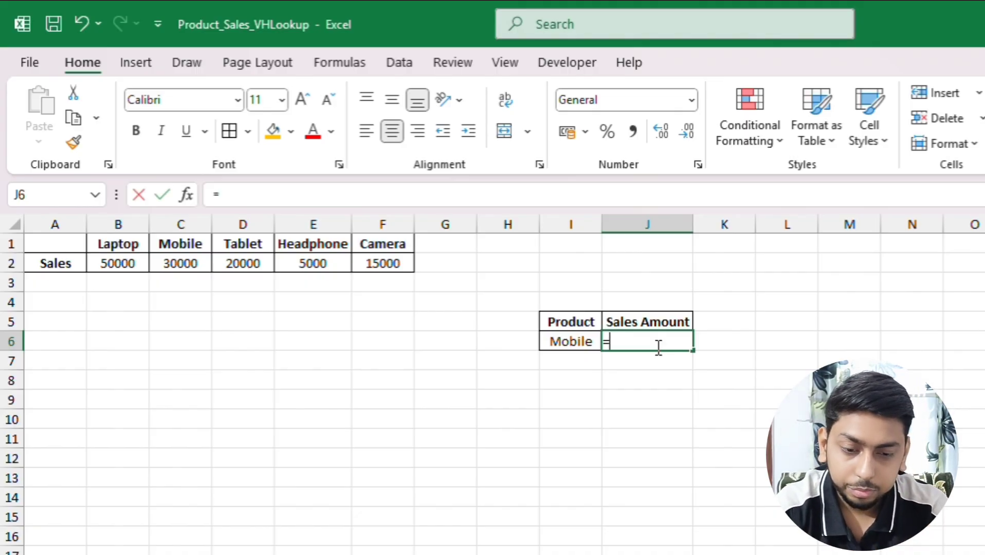
key(Tab)
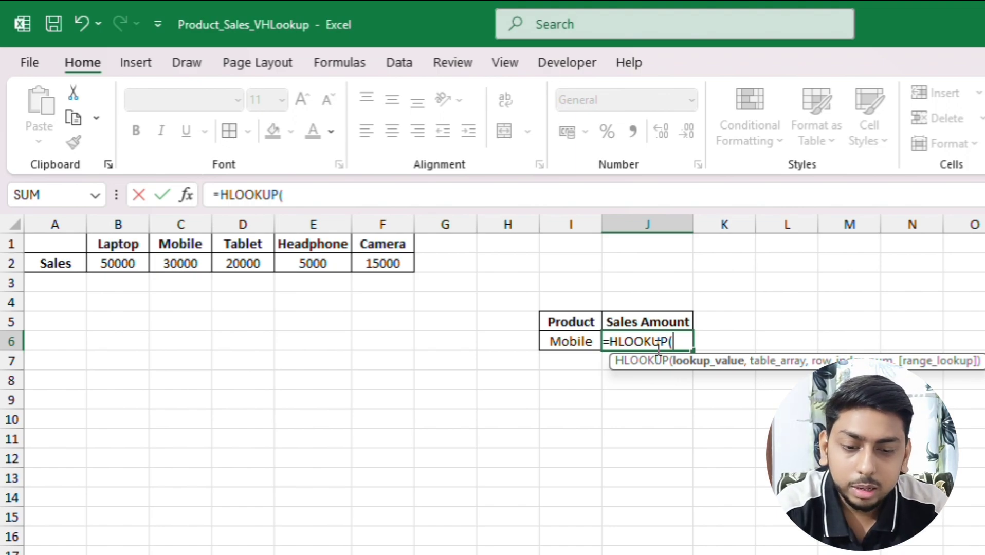
click(570, 341)
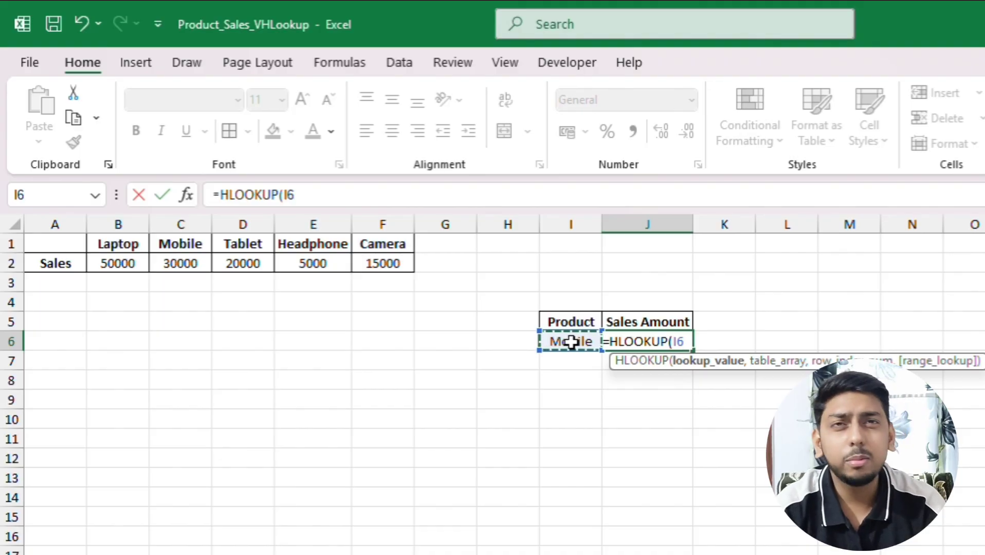
text(,)
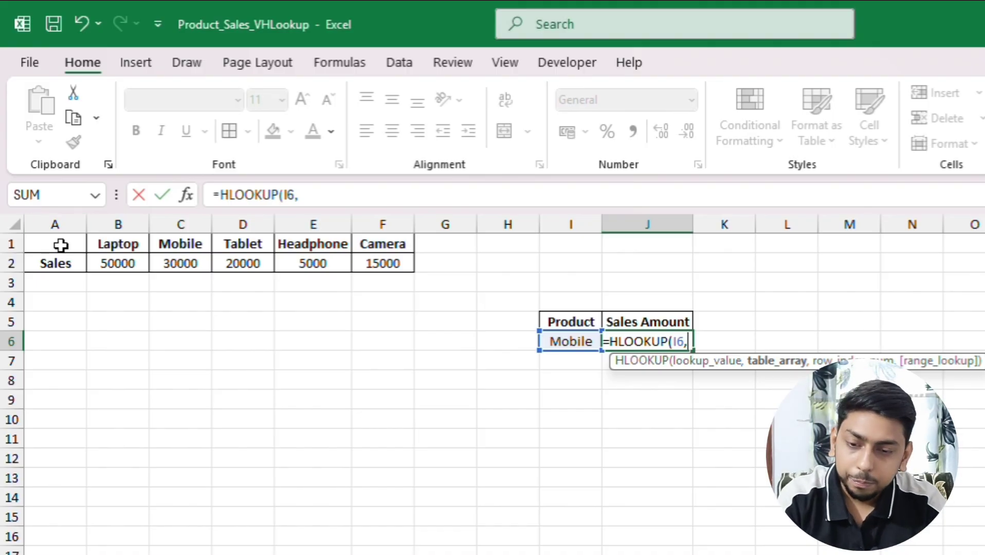
drag(61, 245, 389, 257)
Complete the HLOOKUP formula in J6 with row index 2 and range lookup 0, and enter it
click(376, 195)
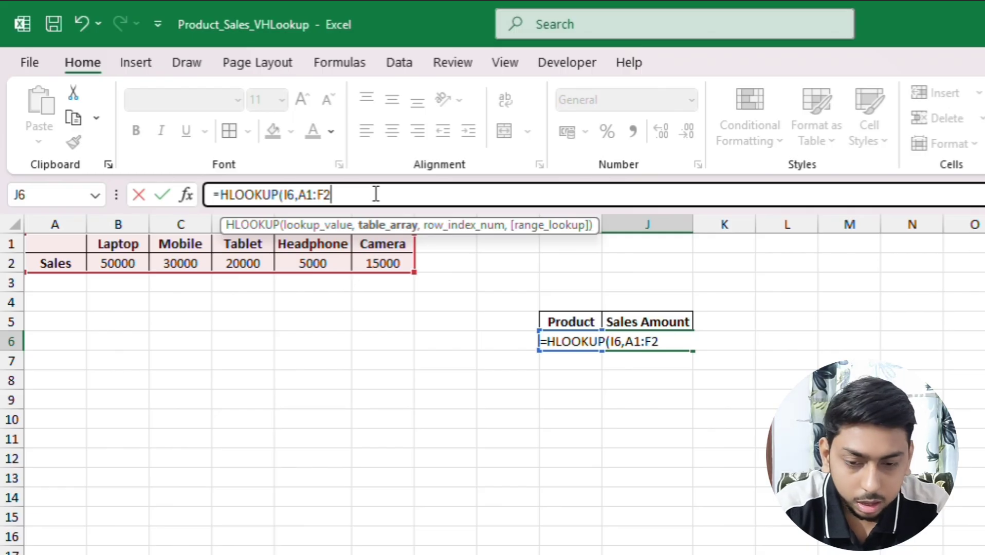
text(,)
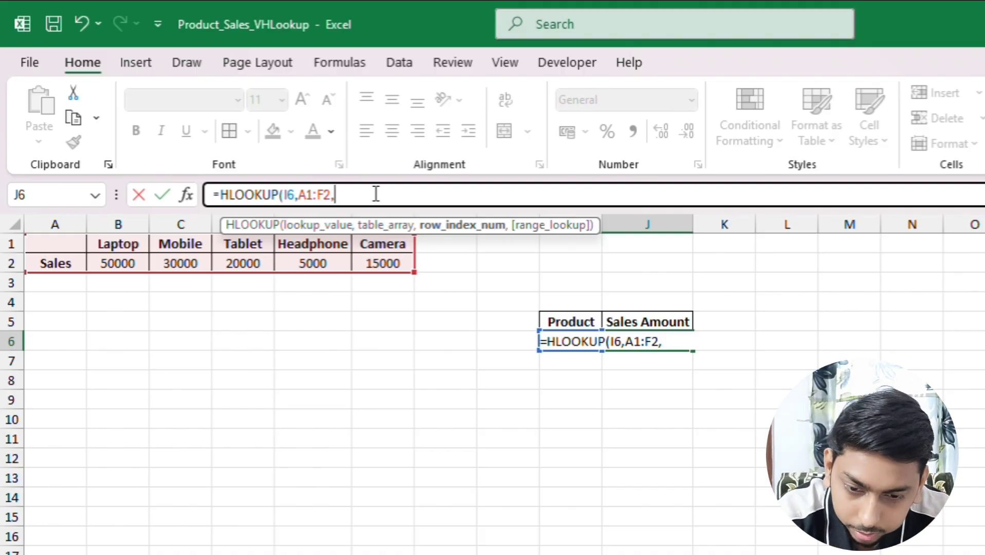
text(2)
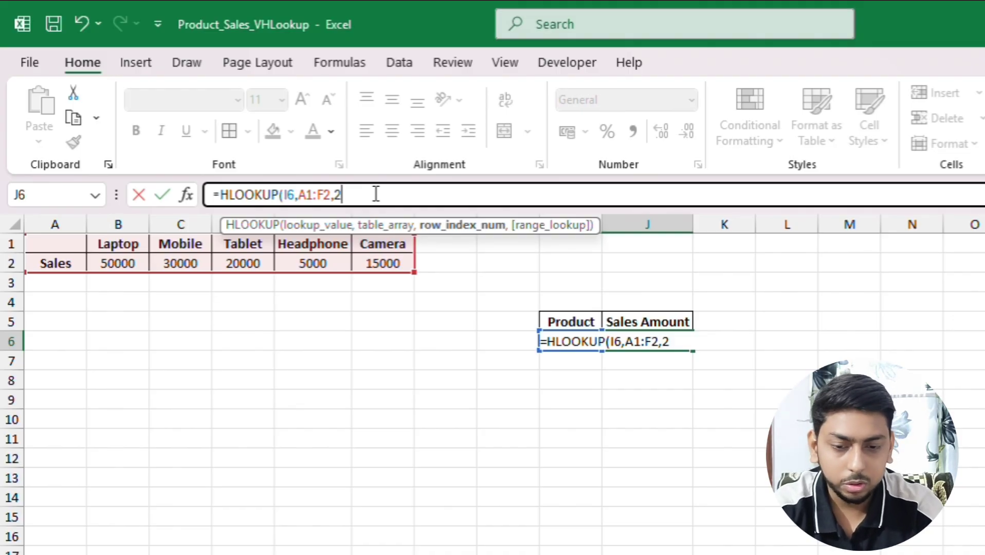
text(,0))
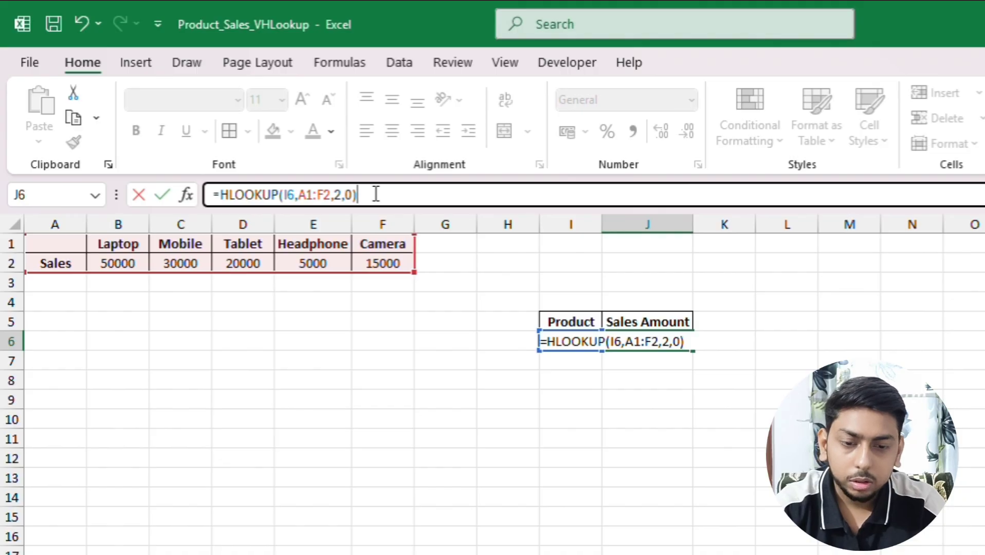
key(Return)
key(Up)
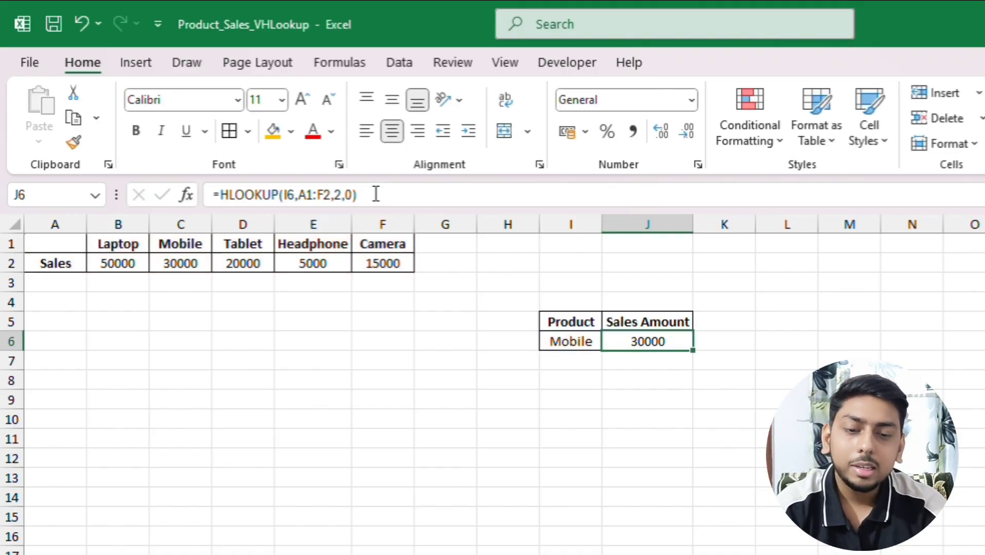